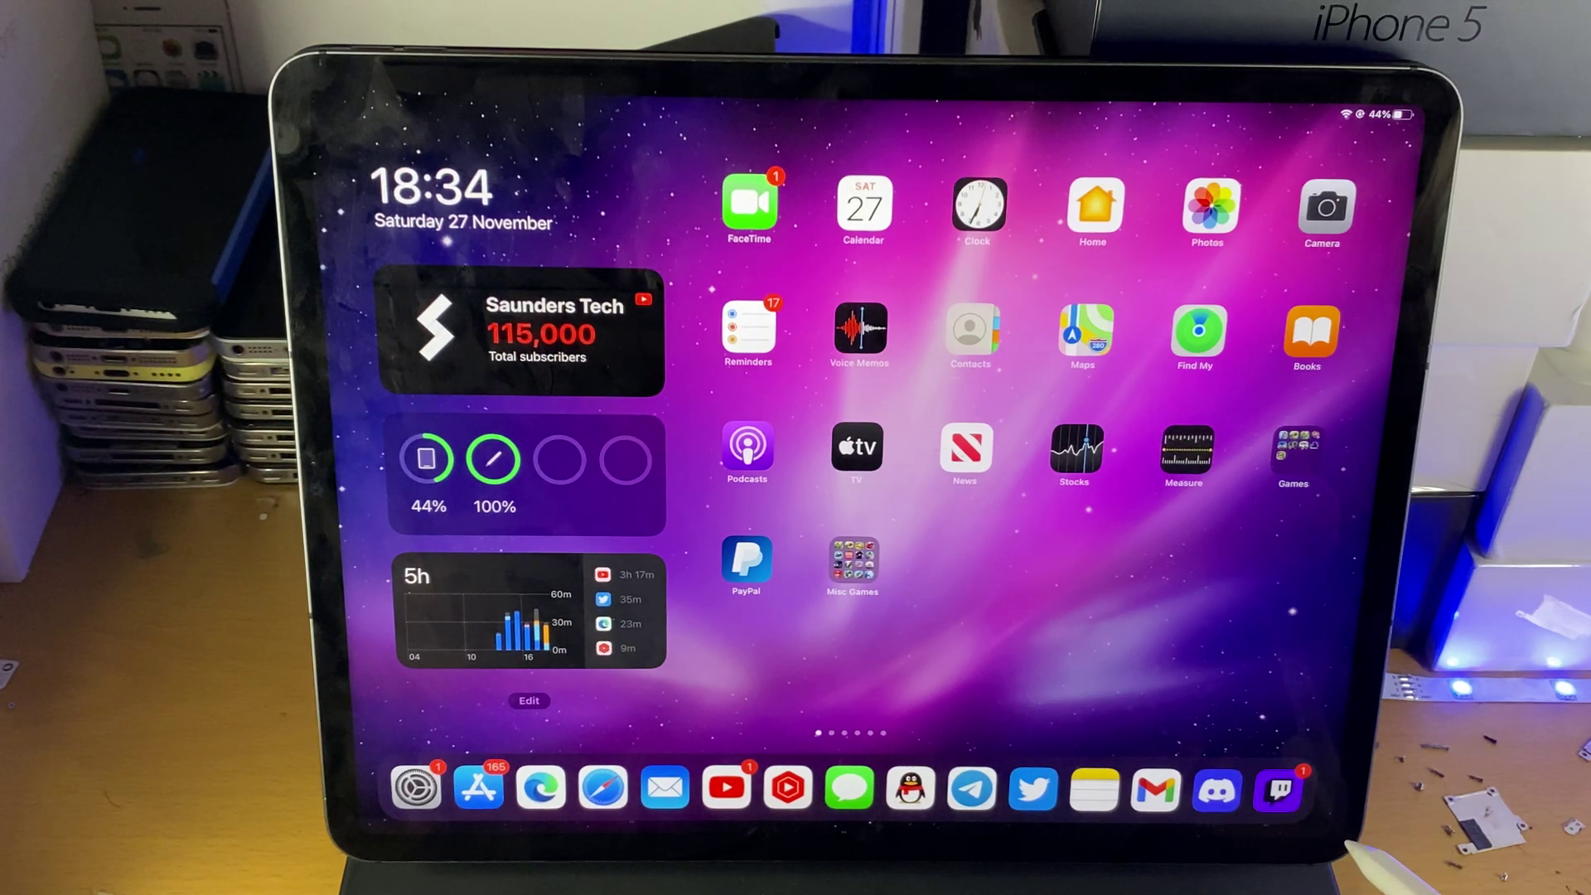
Step: Capture a Home Screen screenshot with an Apple Pencil corner swipe, opening it in Markup
left_click_drag(1324, 836, 1232, 746)
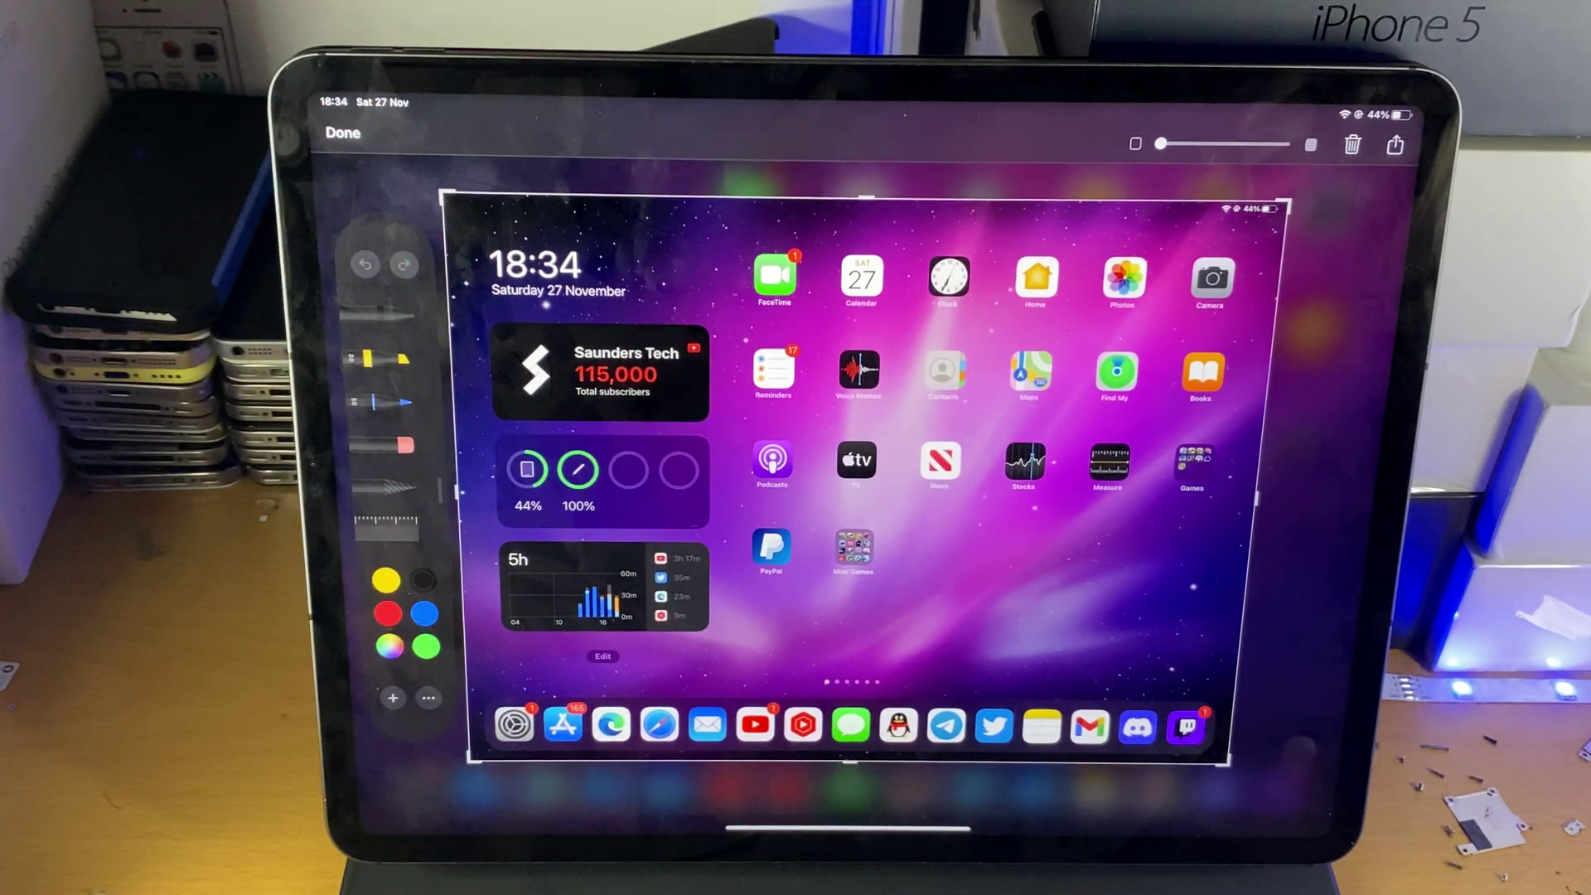
Step: Scribble black ink over the icons, highlight orange beside Saunders Tech, then set up the object eraser
left_click_drag(816, 397, 871, 469)
mouse_move(995, 498)
left_mouse_down()
mouse_move(795, 249)
mouse_move(1119, 410)
left_mouse_up()
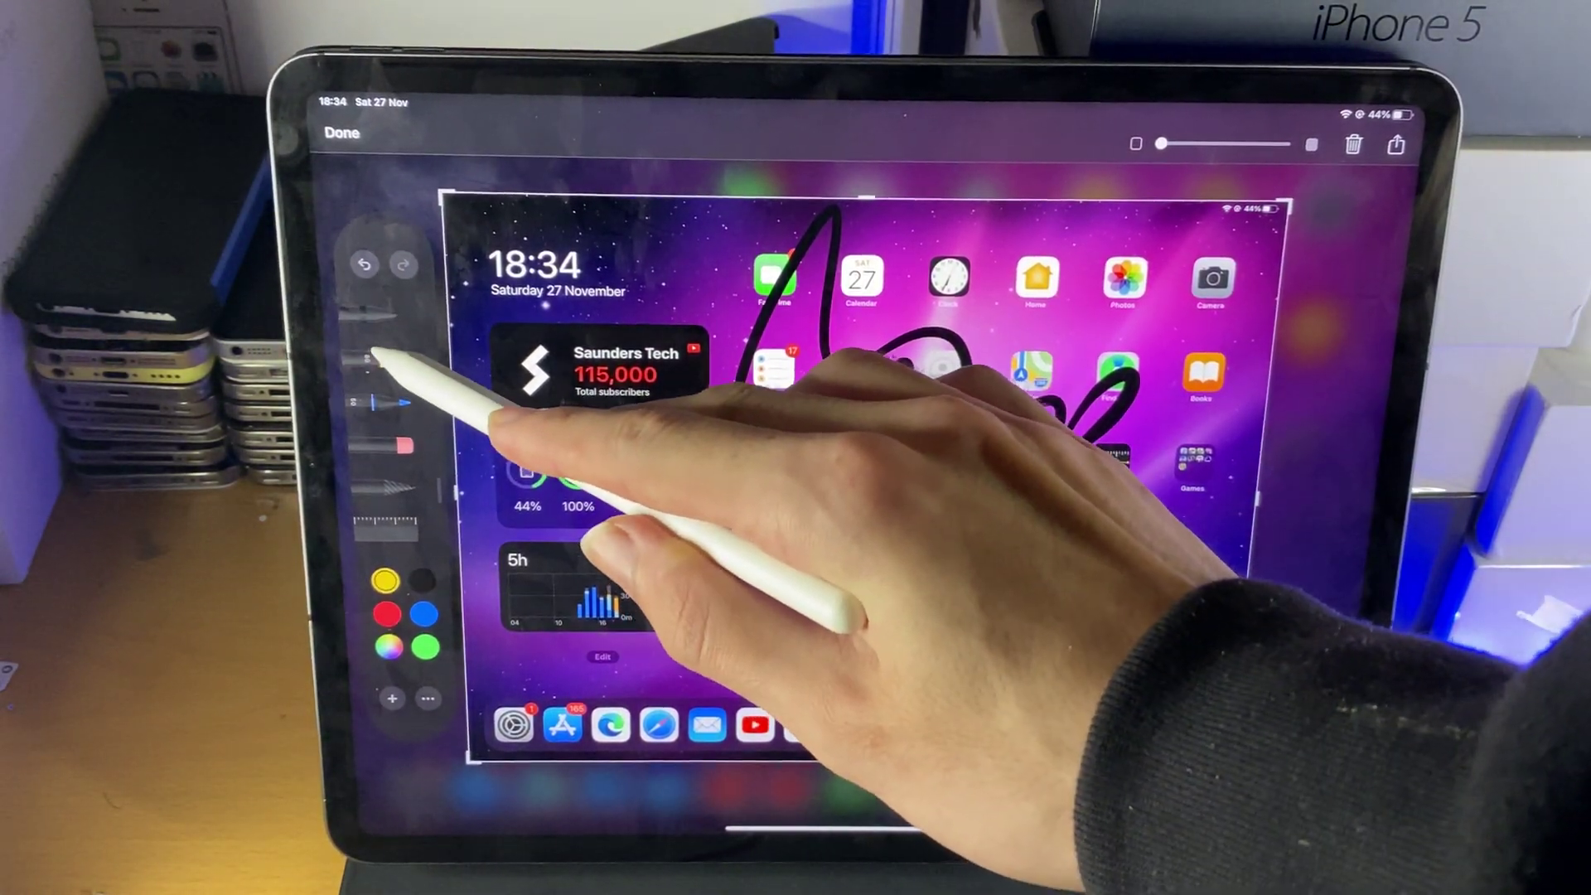
left_click(373, 357)
left_click_drag(696, 301, 808, 429)
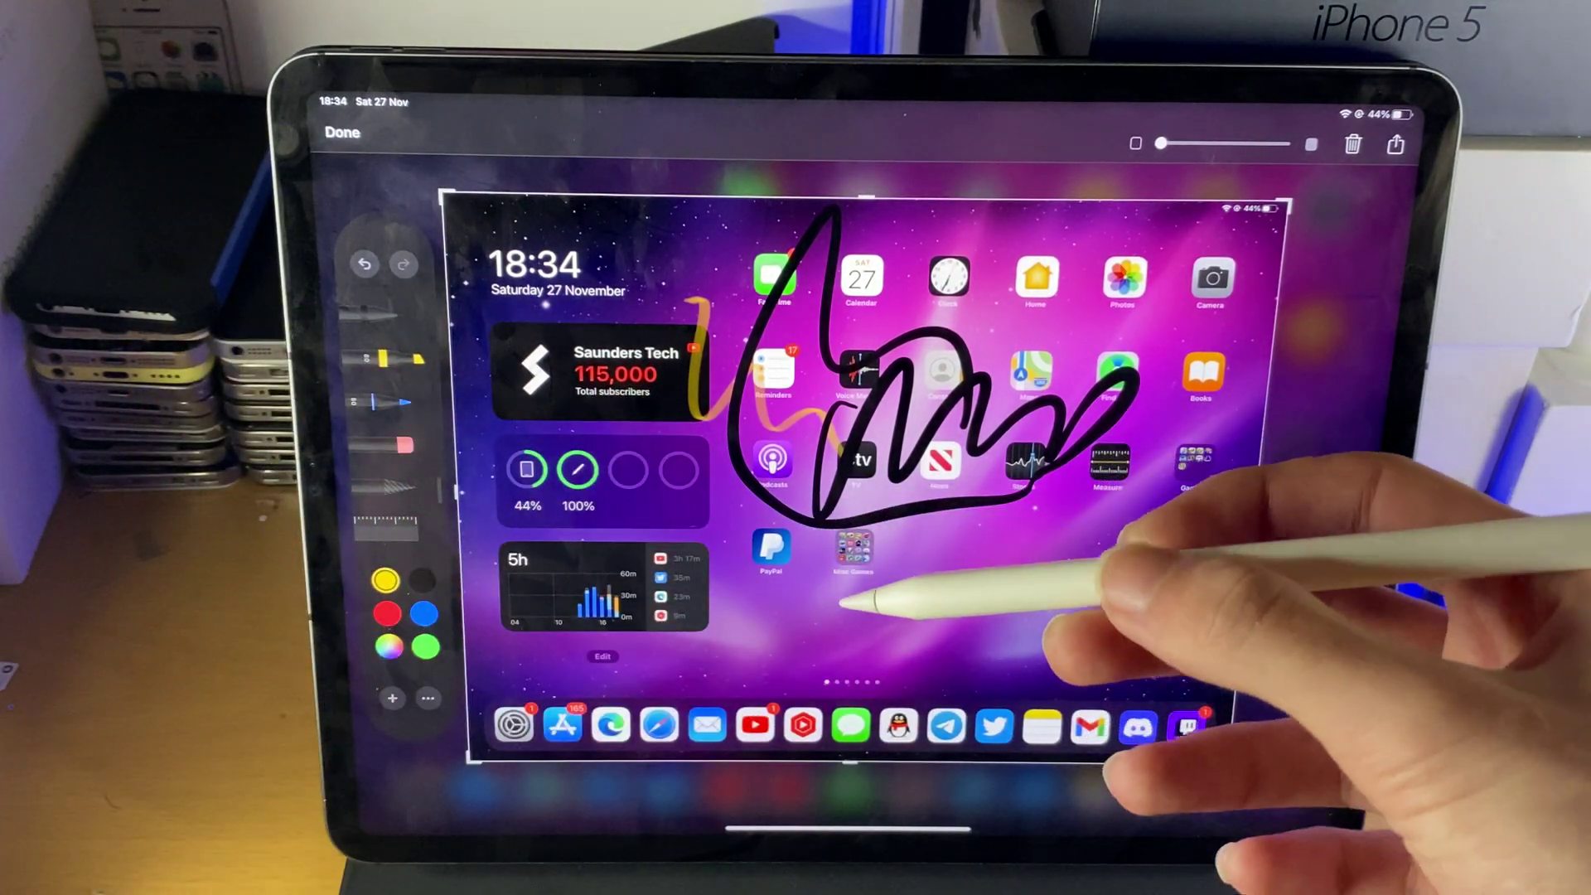
key("e")
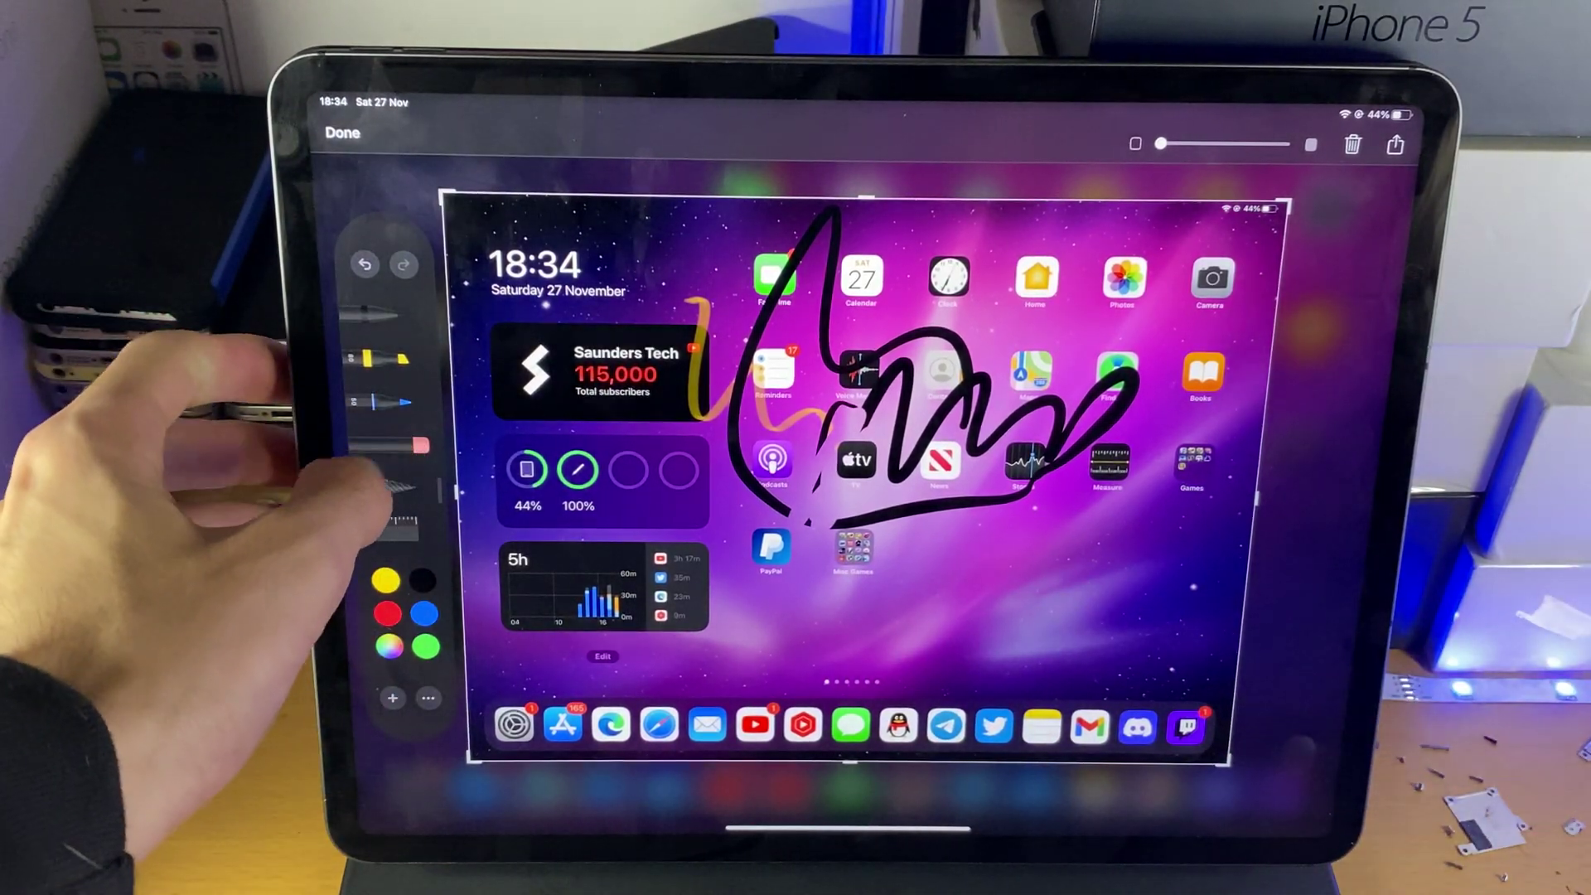
left_click(411, 442)
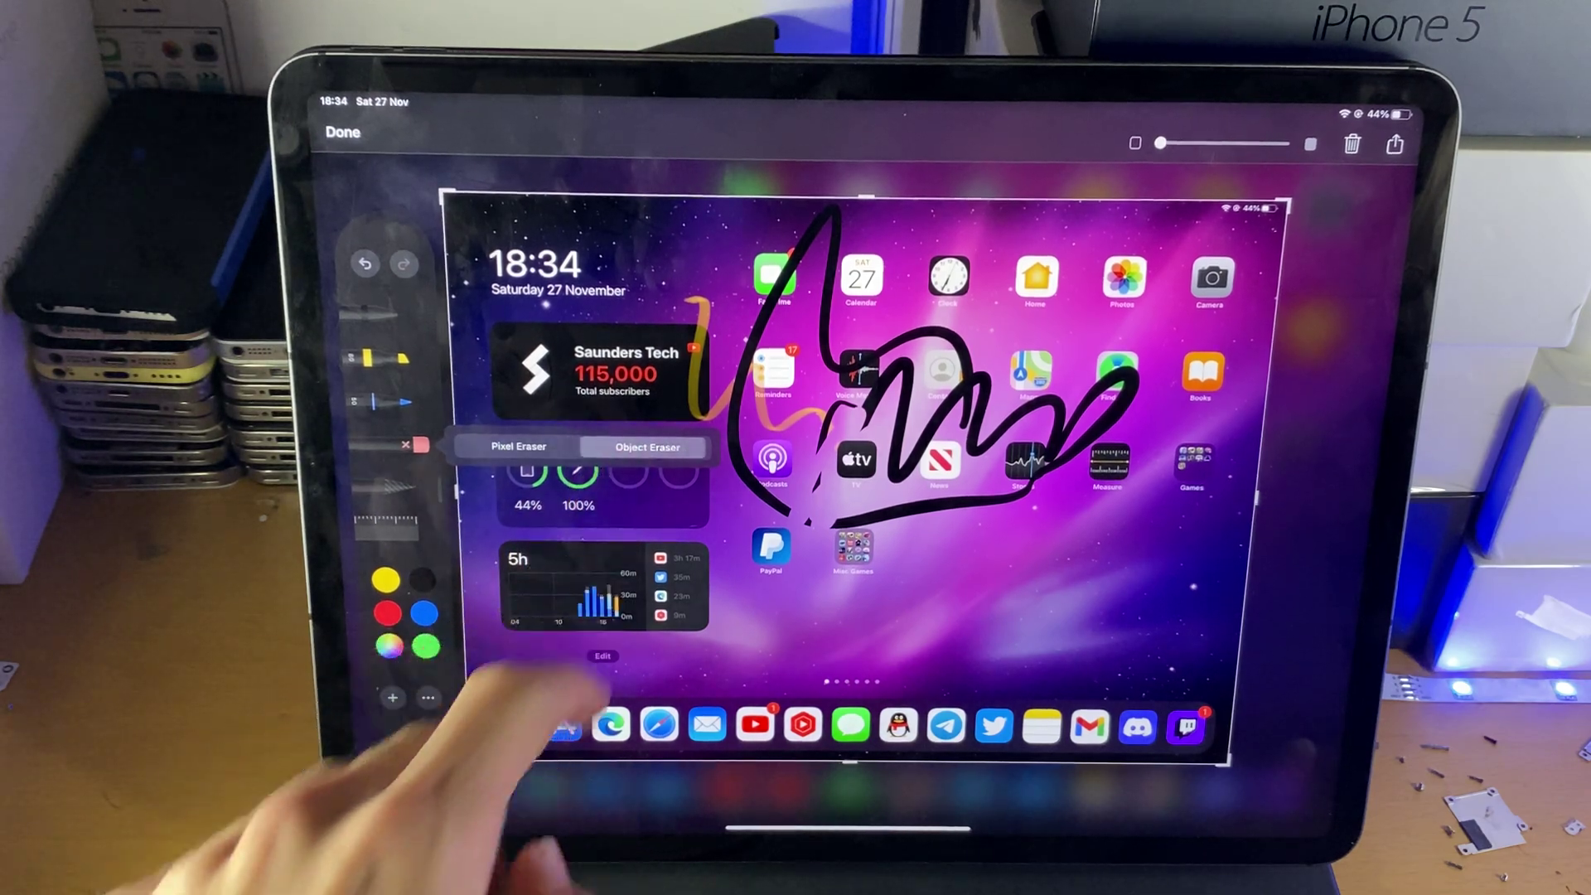
Step: Erase the black icon scribble and the orange highlight stroke from the screenshot
left_click_drag(796, 248, 1093, 411)
left_click_drag(721, 336, 830, 457)
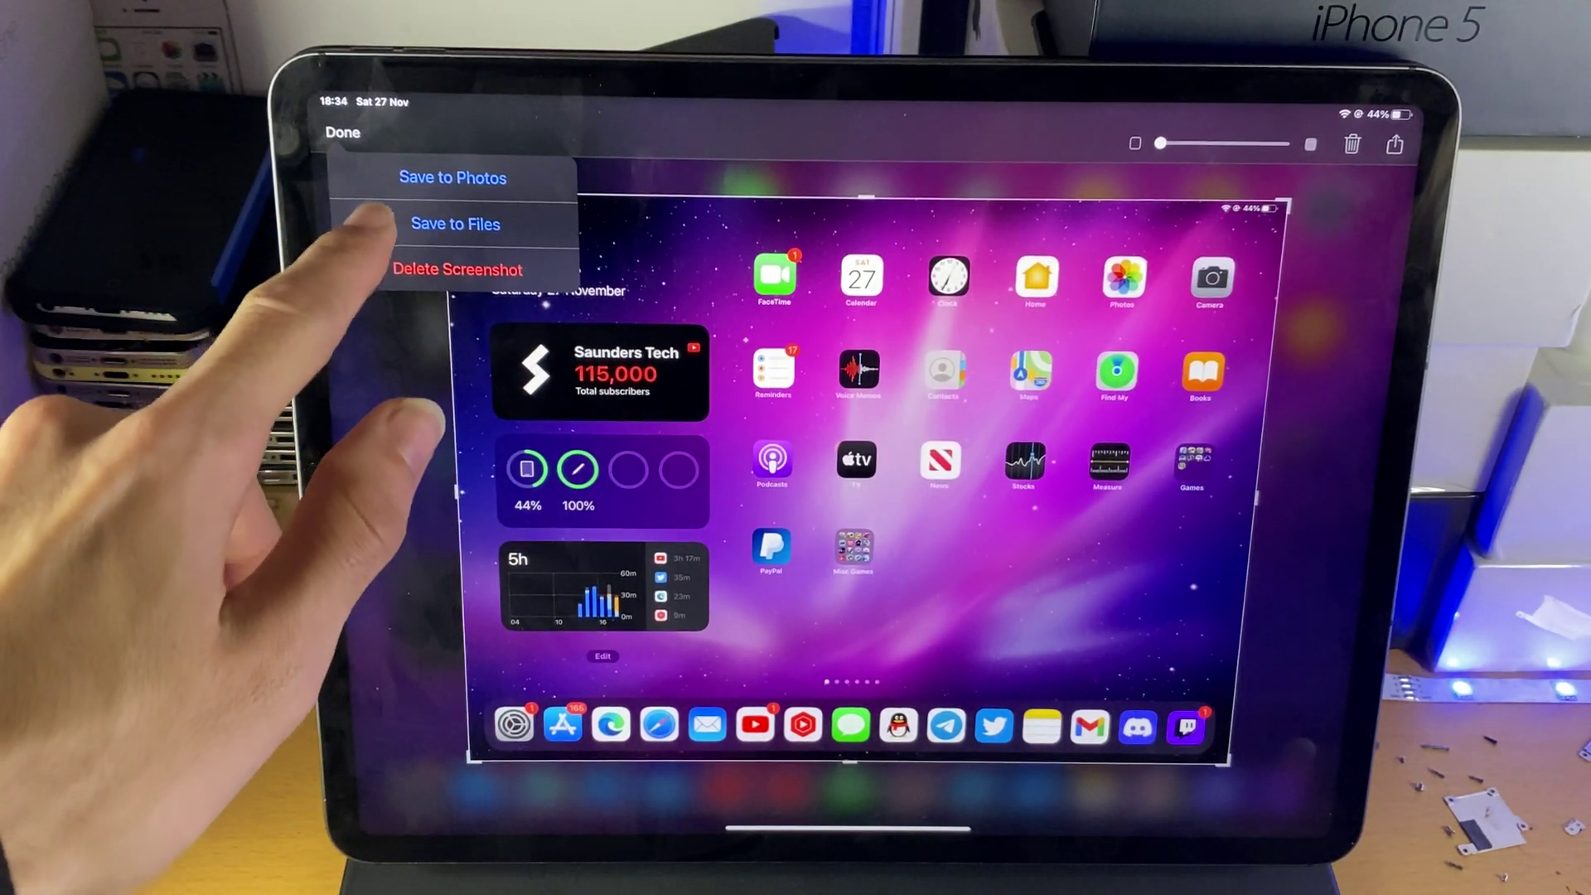
Step: Dismiss the save/delete choices, open and close the Share sheet, and exit Markup to the Home Screen
left_click(776, 523)
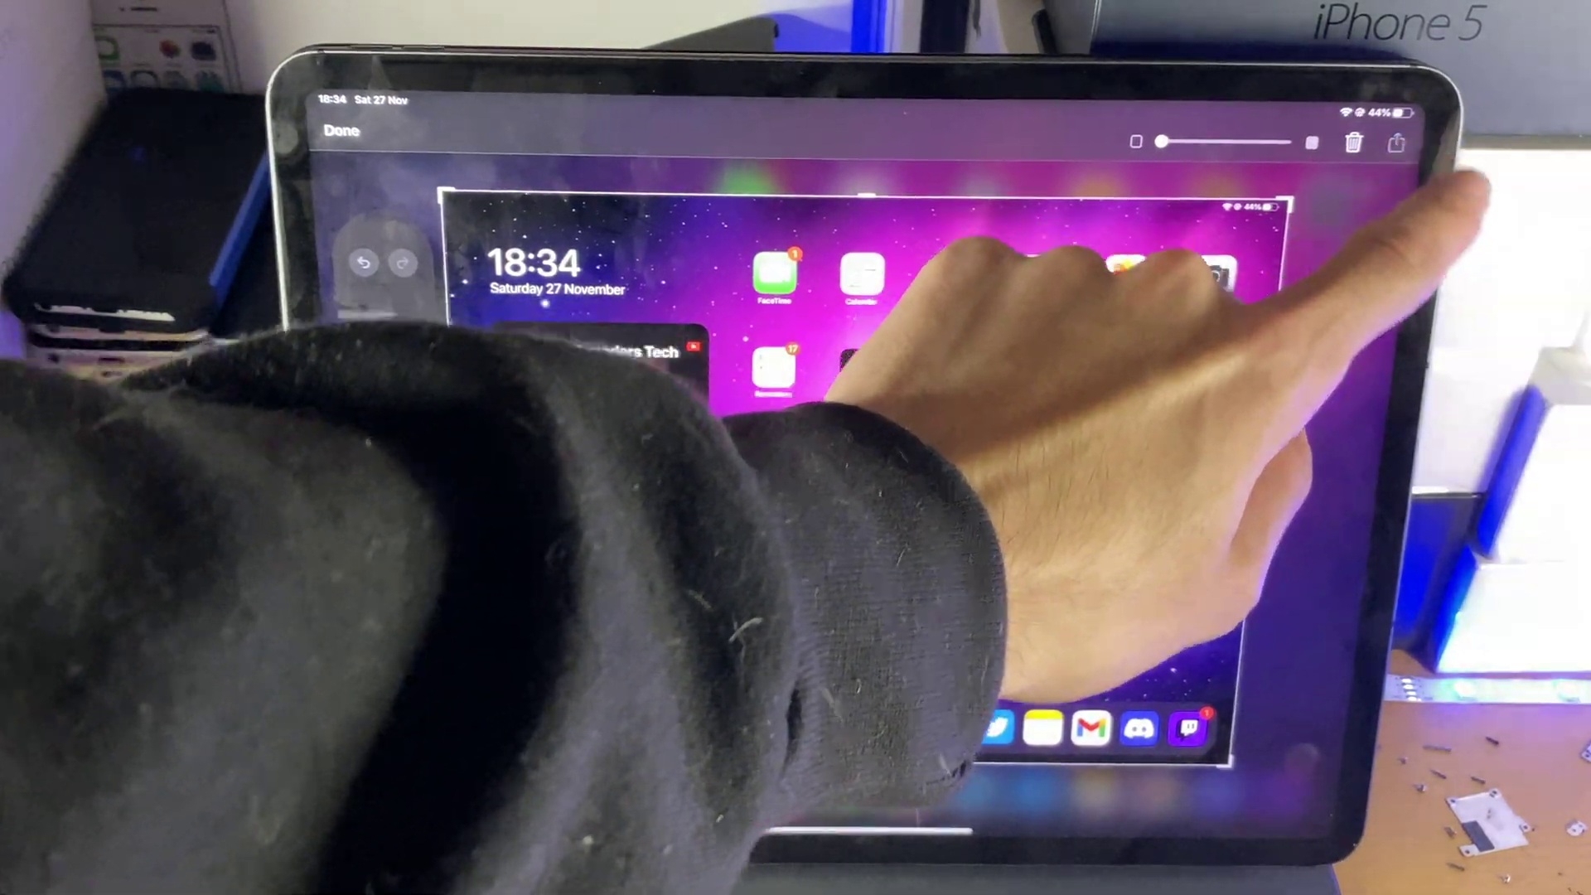
left_click(1397, 142)
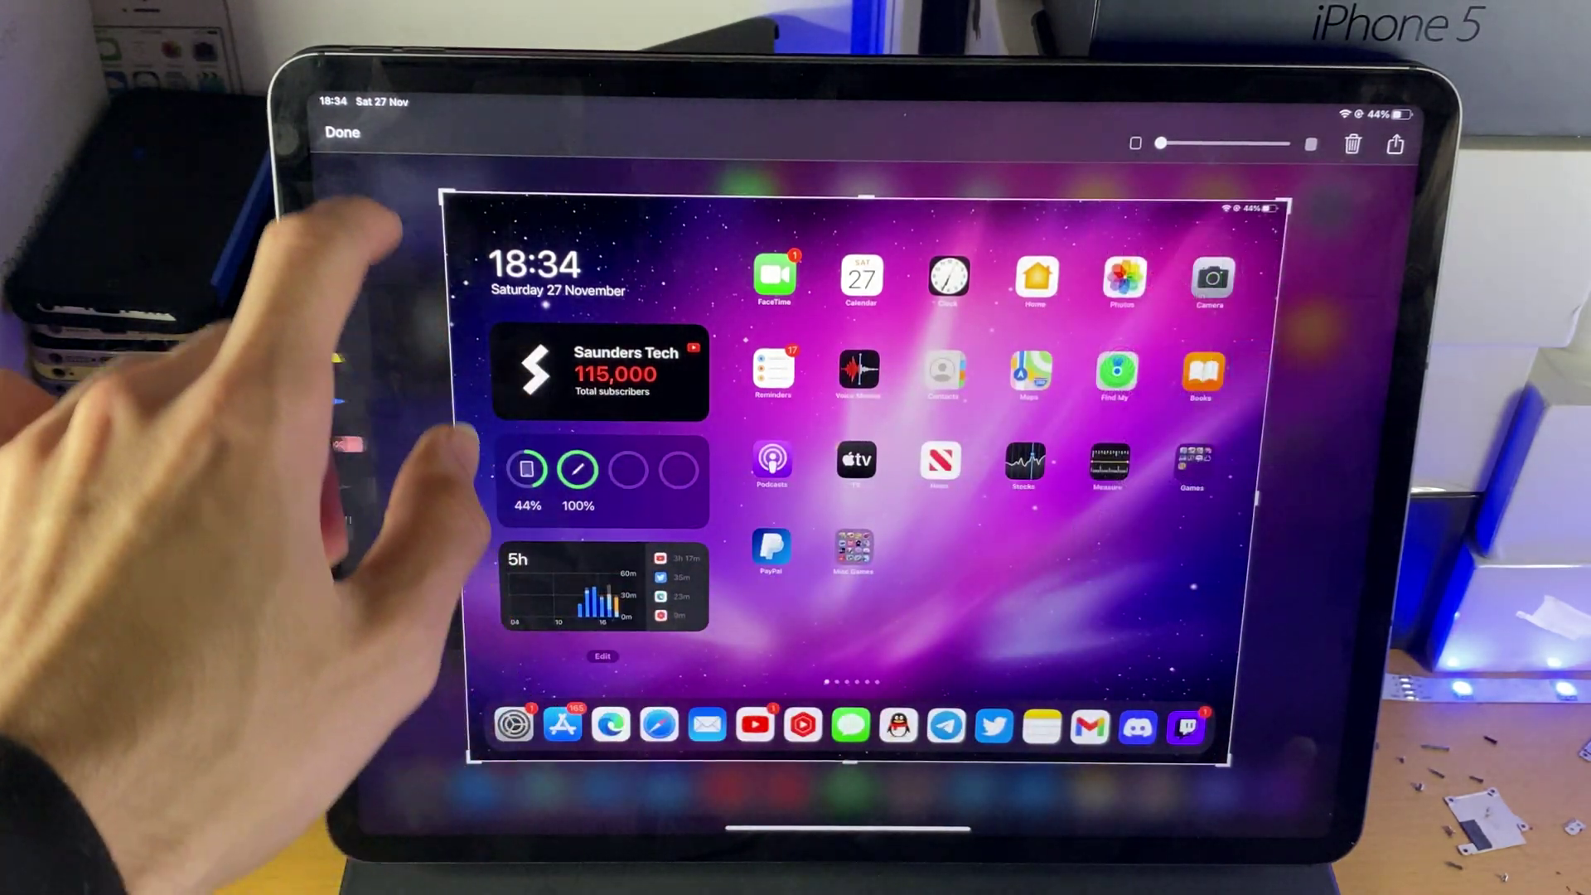
left_click(487, 269)
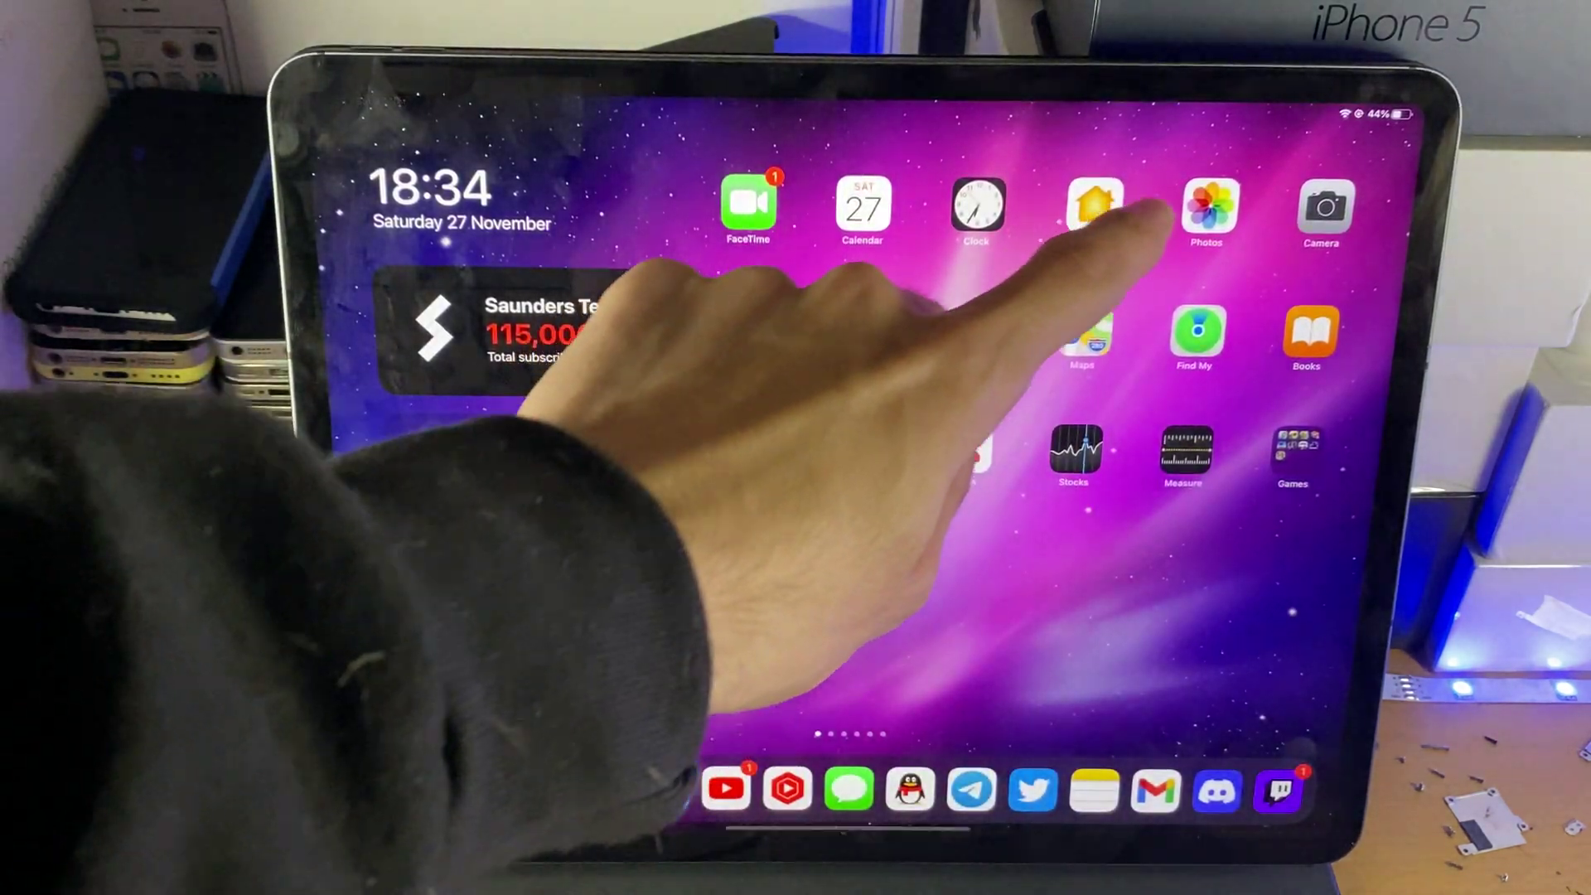
left_click(1124, 276)
left_click_drag(789, 747, 640, 568)
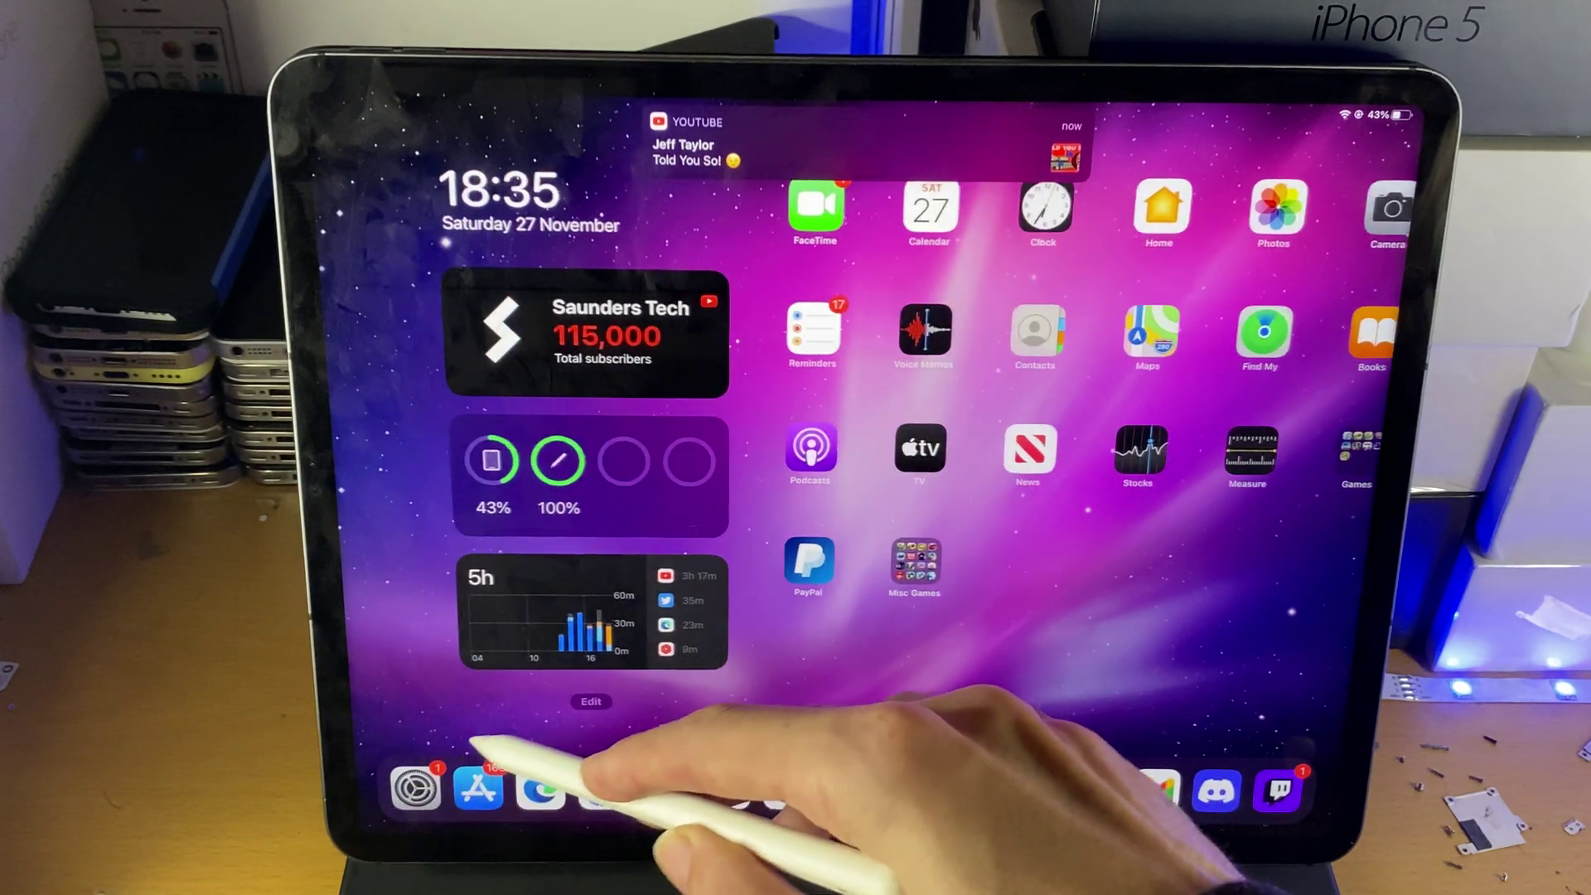
left_click_drag(361, 845, 485, 677)
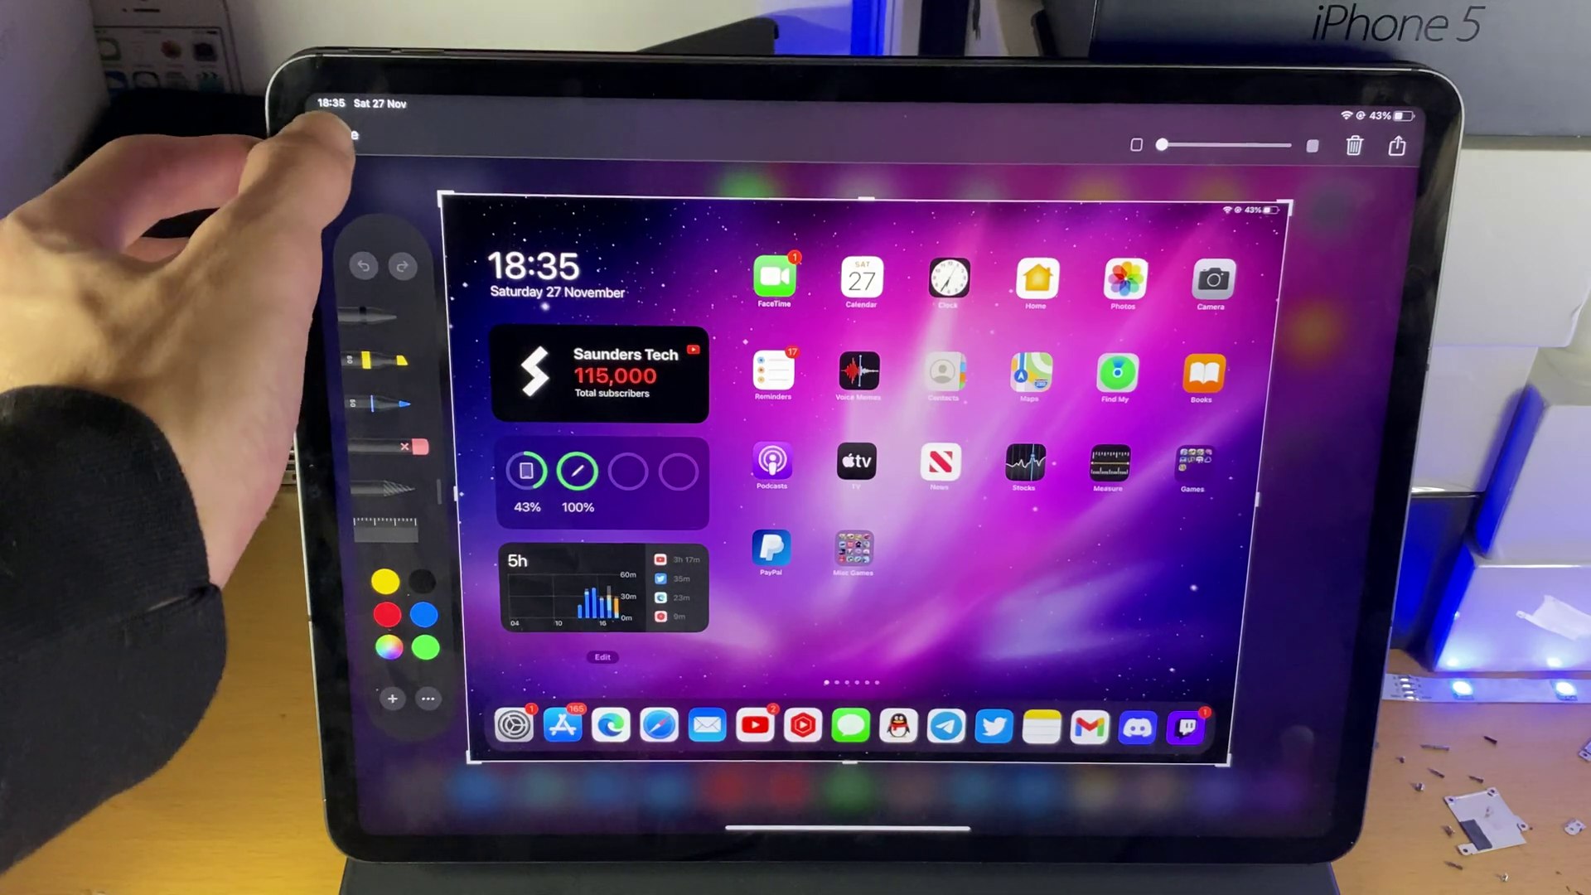
left_click(342, 132)
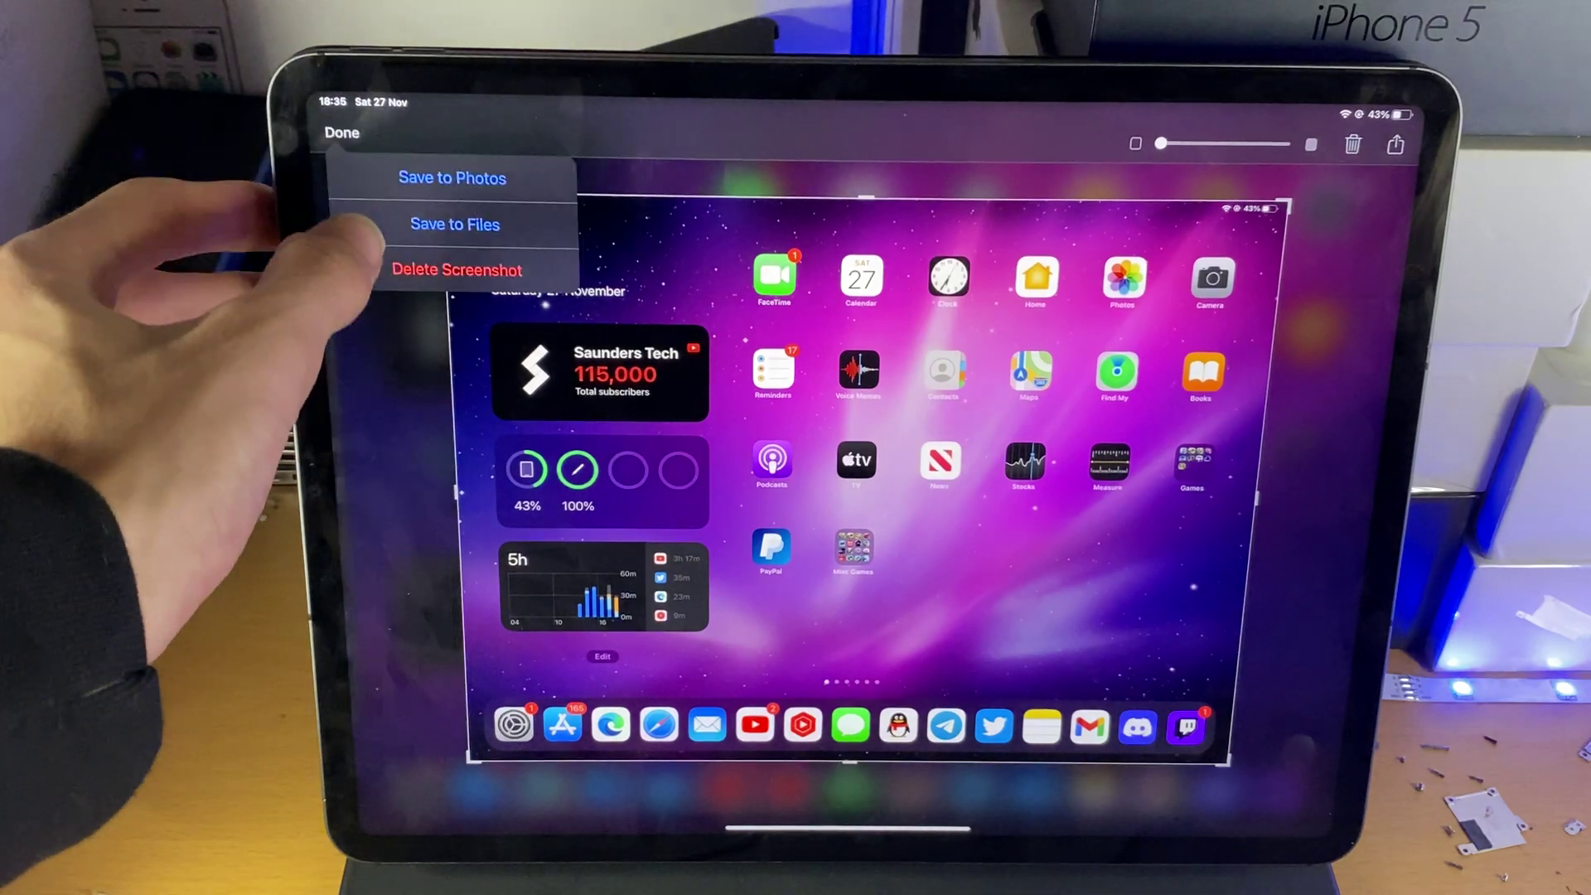
left_click(441, 267)
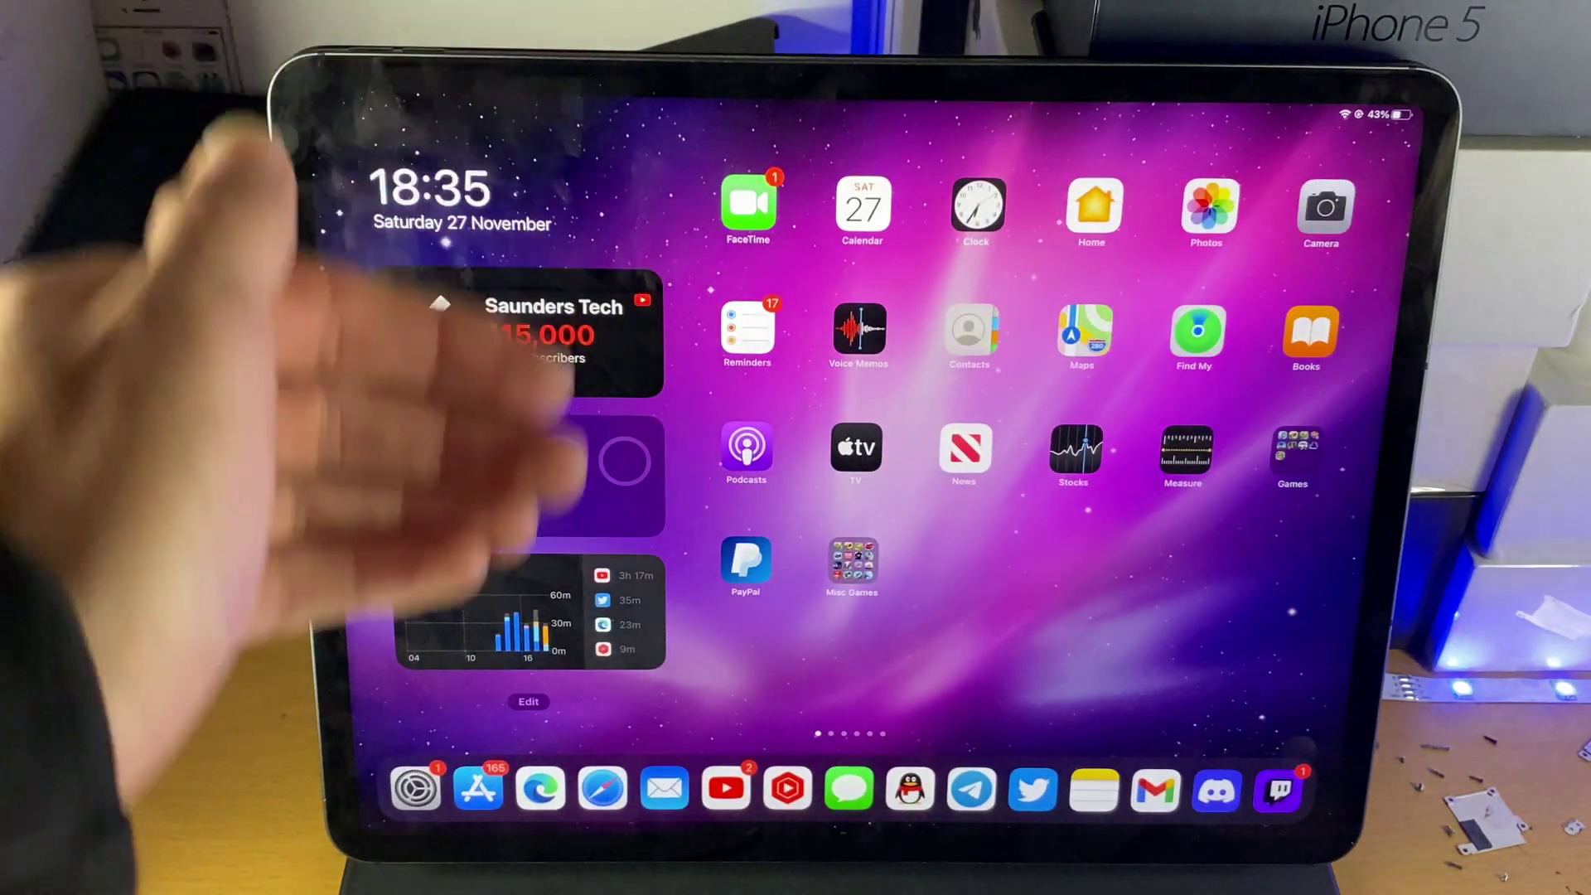